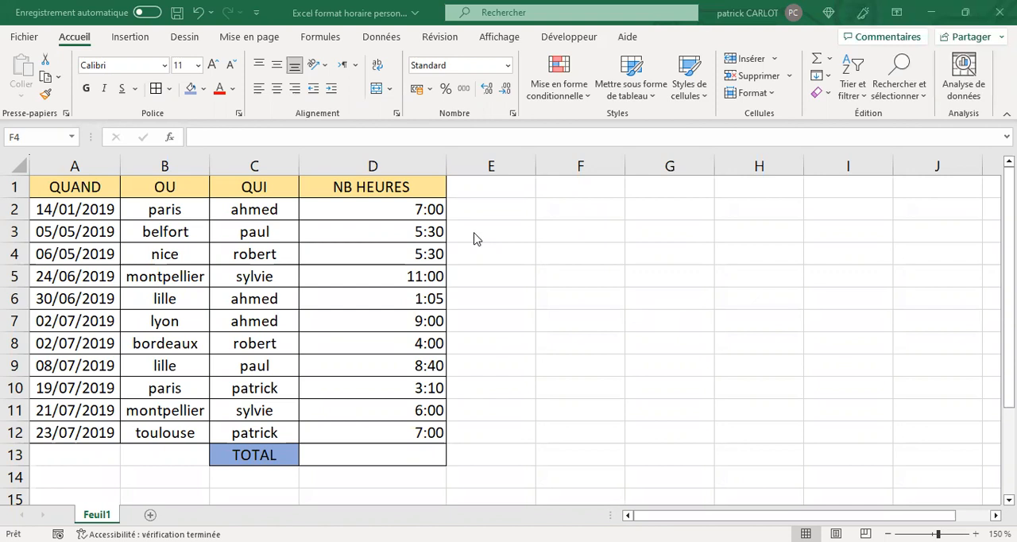
# Try the Heure number format on cell D2 and undo the change.
pyautogui.click(397, 230)
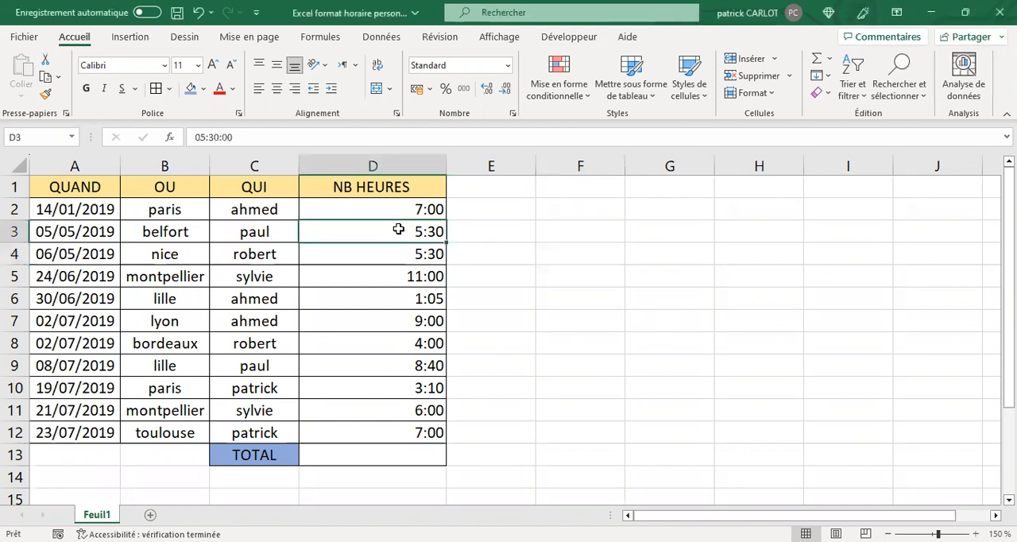
pyautogui.click(394, 211)
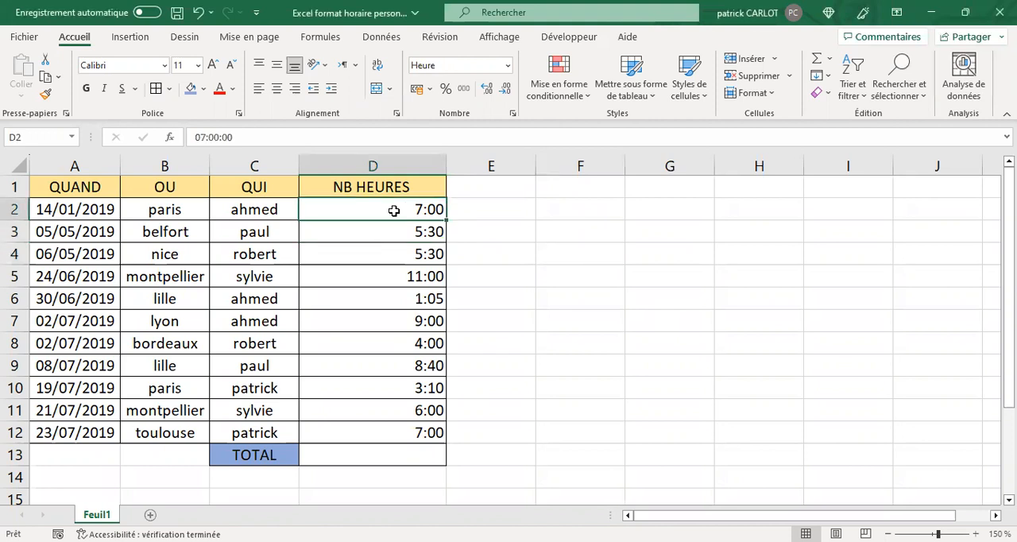
pyautogui.click(506, 65)
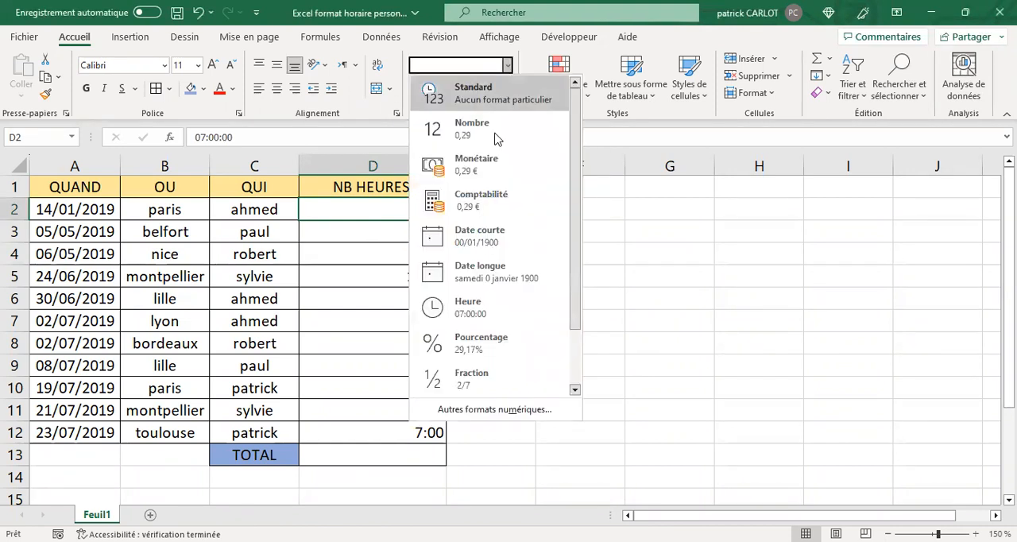
pyautogui.click(492, 309)
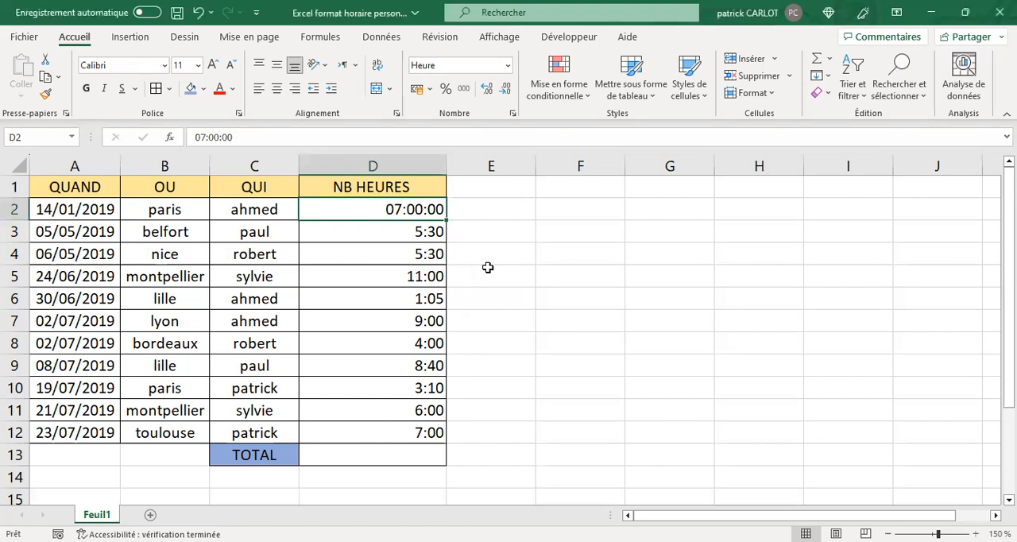
pyautogui.click(198, 14)
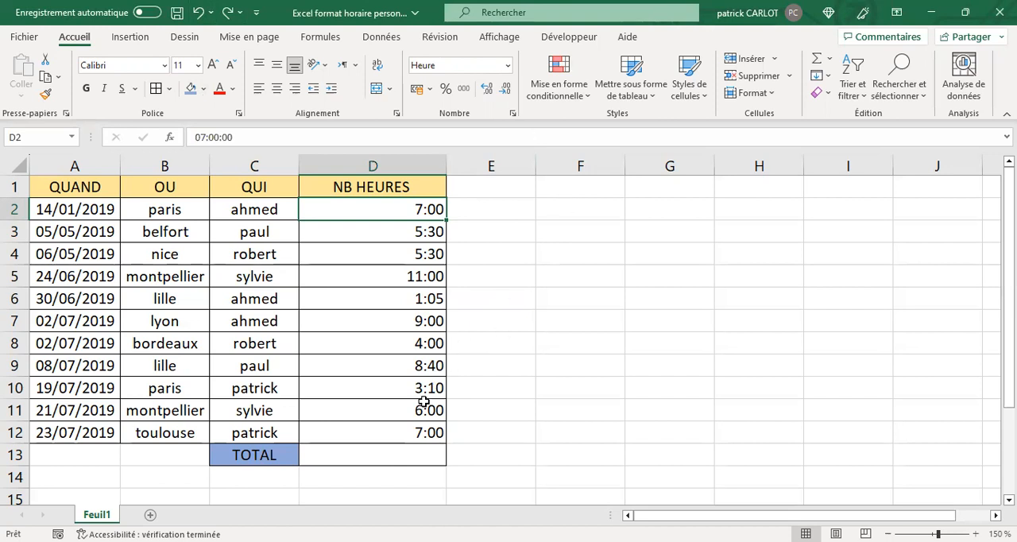
# Sum the hours in D2:D12 with SOMME in the TOTAL cell D13.
pyautogui.click(388, 454)
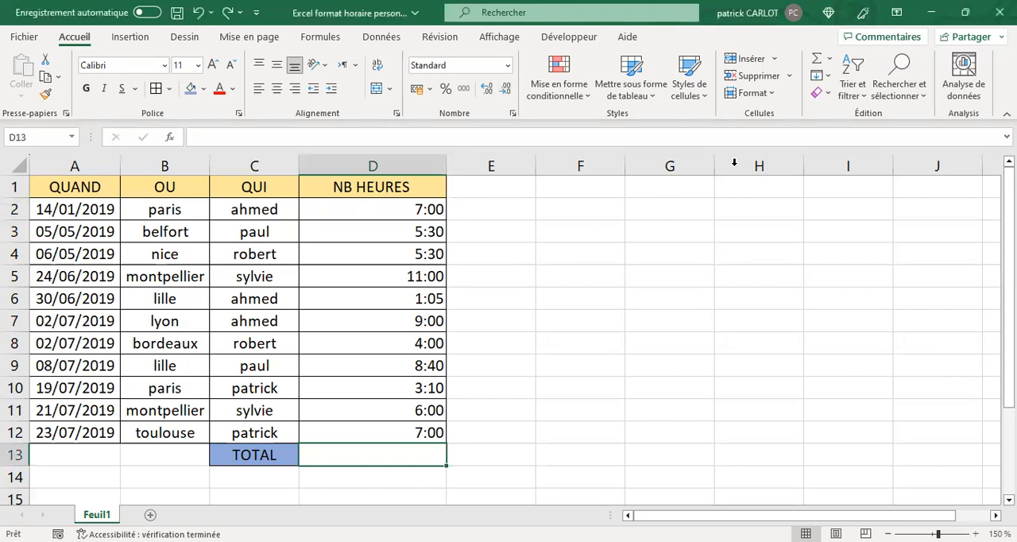
pyautogui.click(818, 64)
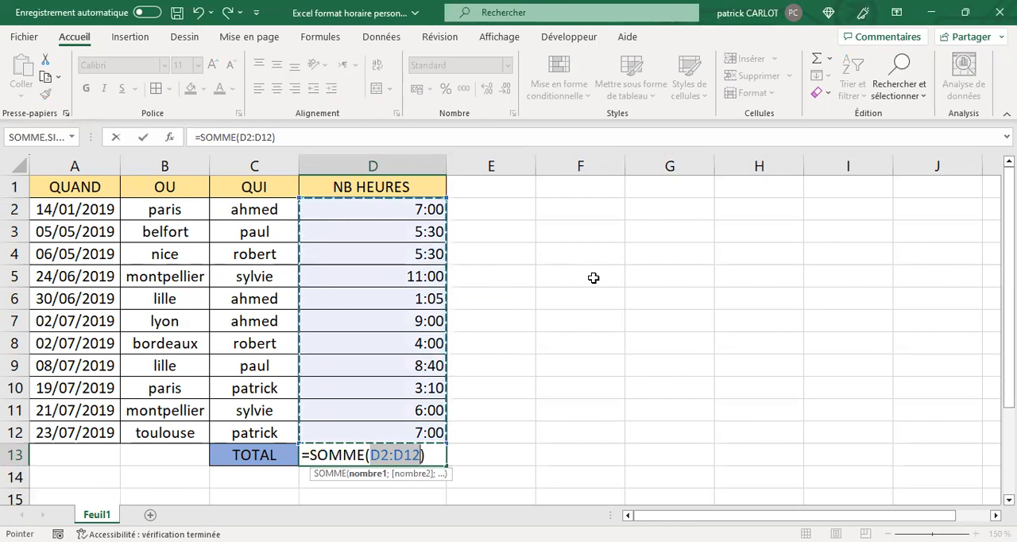
pyautogui.press('Return')
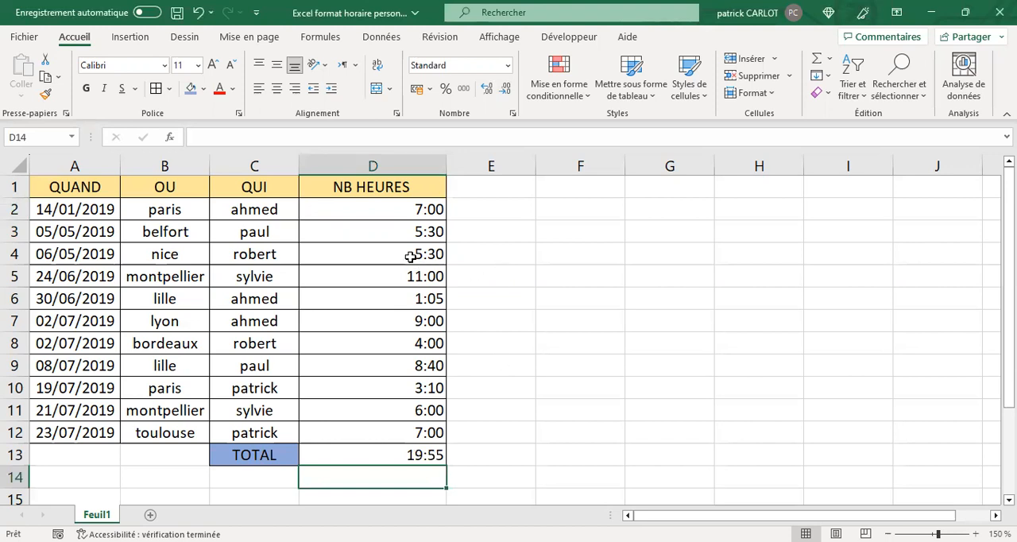
# Copy the hours in D2:D12 and paste them as values only into column E, starting at E2.
pyautogui.click(406, 208)
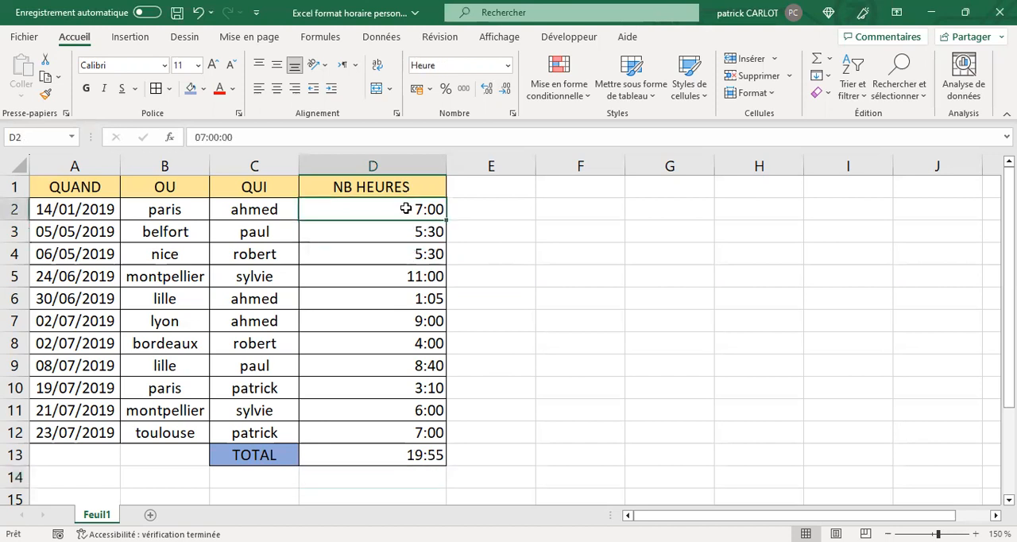
pyautogui.moveTo(406, 208); pyautogui.dragTo(417, 432)
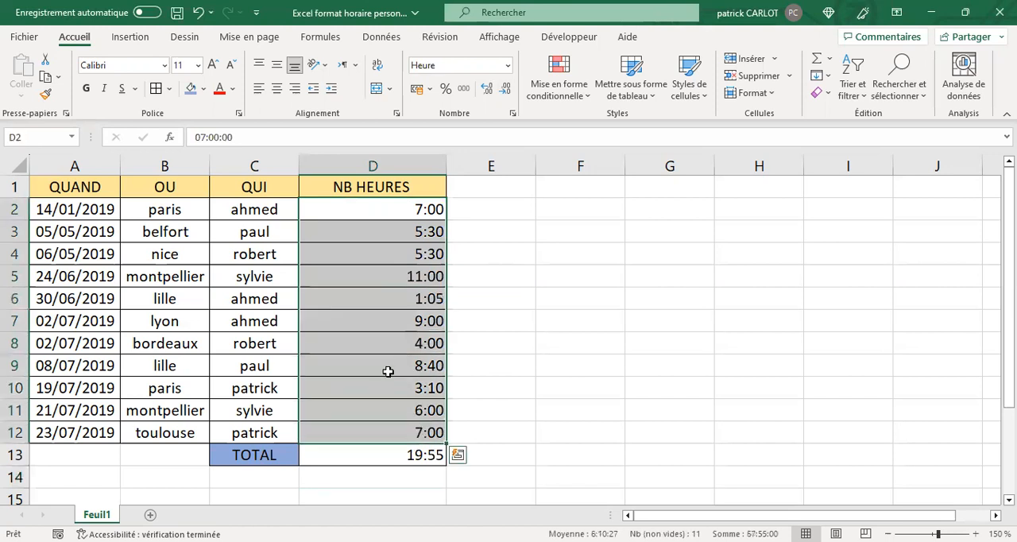
pyautogui.click(388, 371)
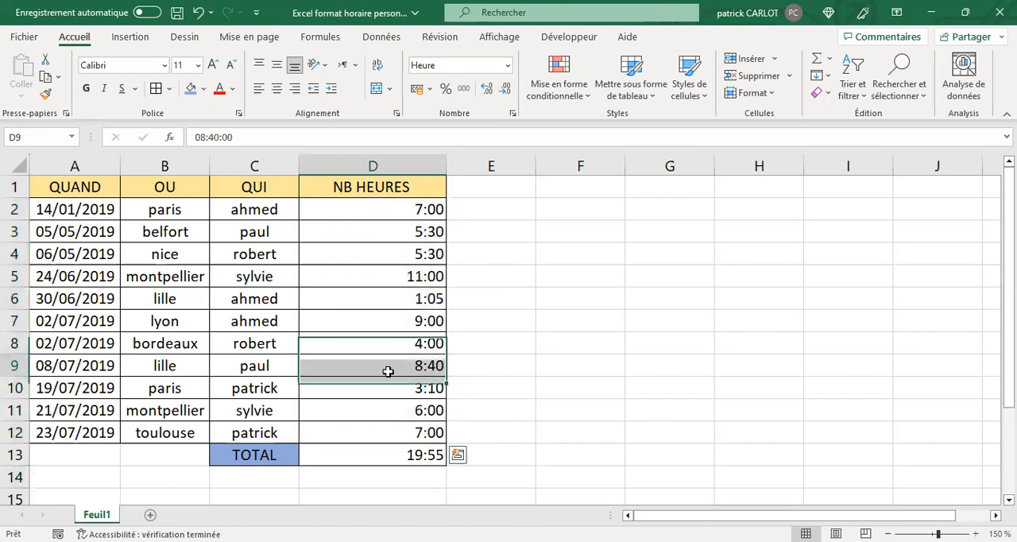
pyautogui.click(373, 214)
pyautogui.moveTo(372, 214); pyautogui.dragTo(381, 431)
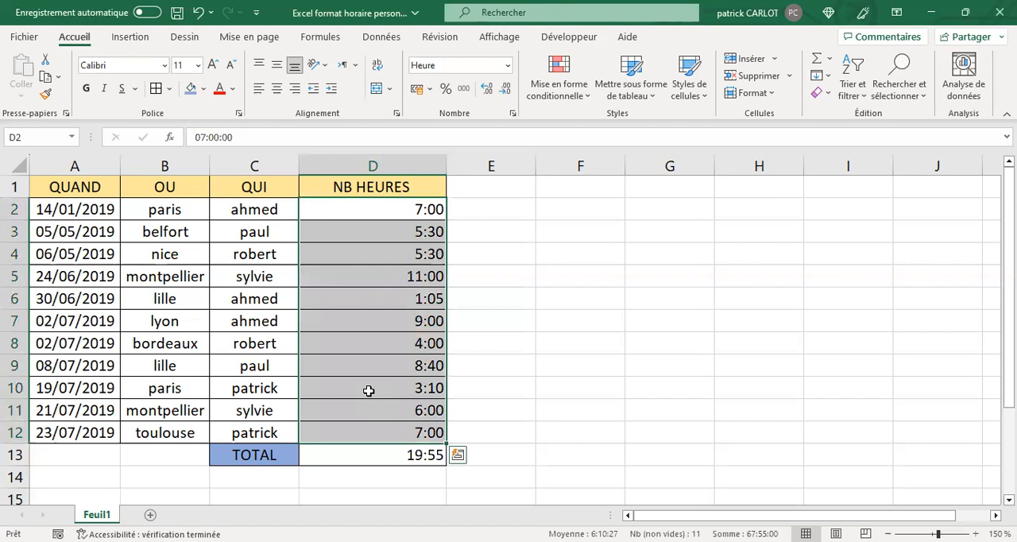
pyautogui.rightClick(368, 391)
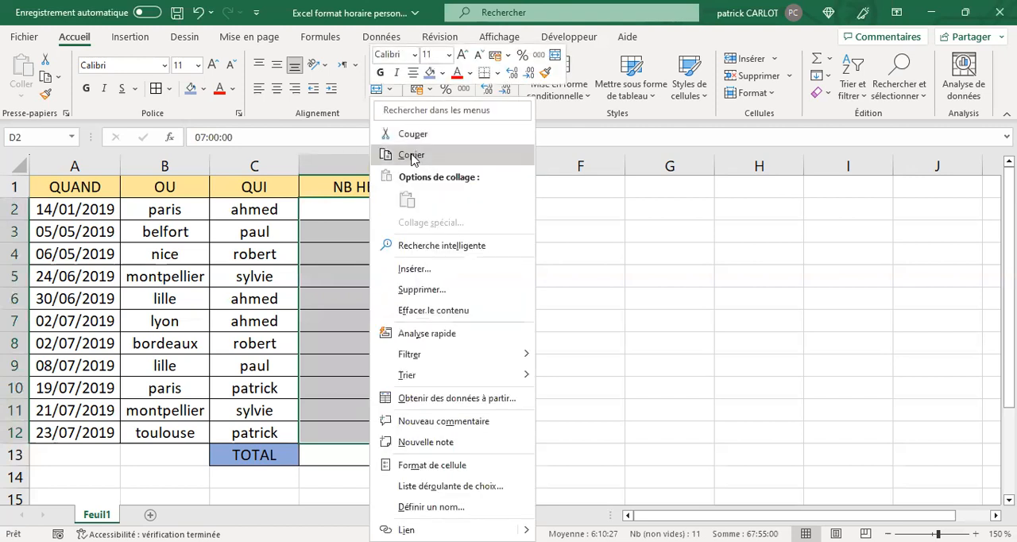
pyautogui.click(411, 155)
pyautogui.click(482, 203)
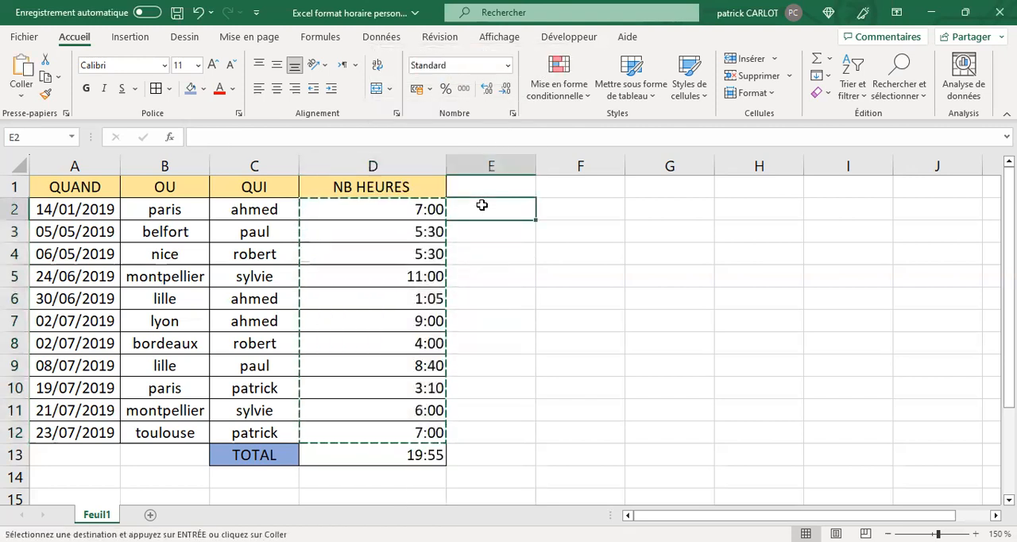
pyautogui.rightClick(482, 205)
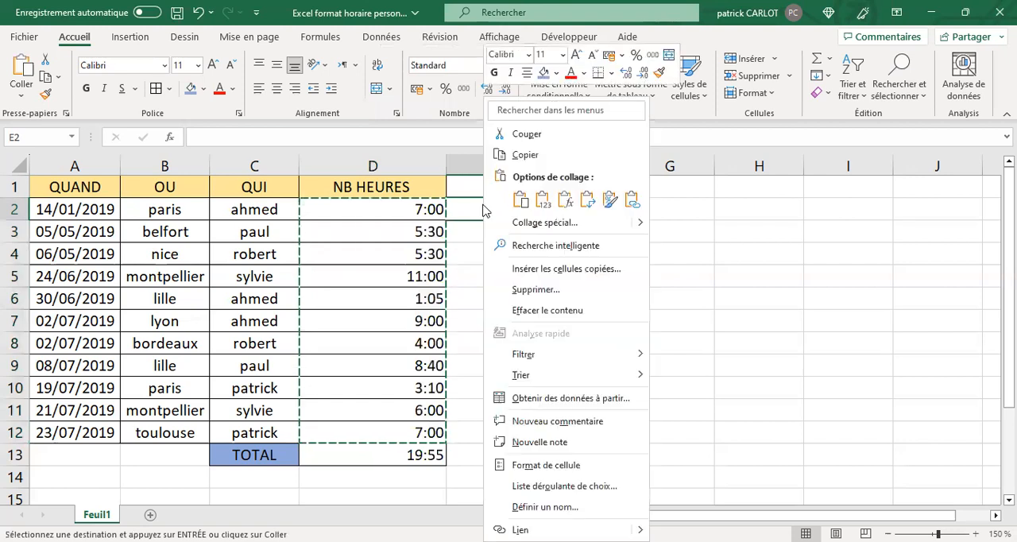
pyautogui.click(543, 200)
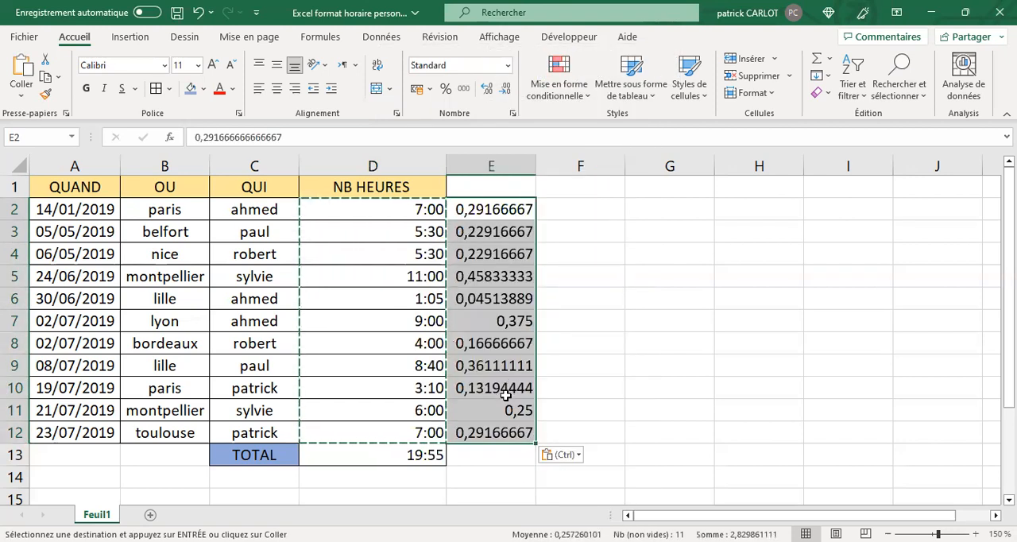
pyautogui.press('Escape')
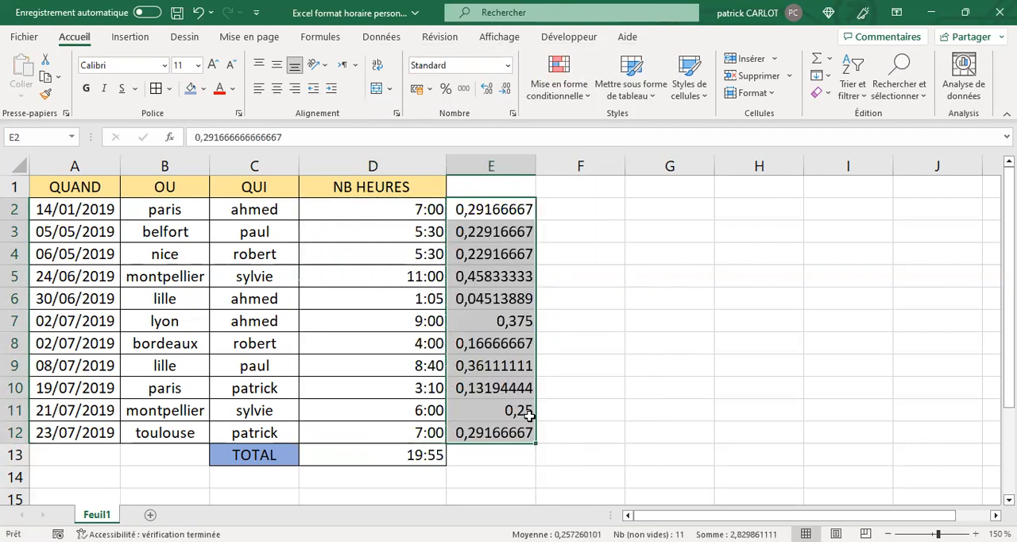
# Sum the decimal values in E2:E12 with SOMME in cell E13.
pyautogui.click(489, 461)
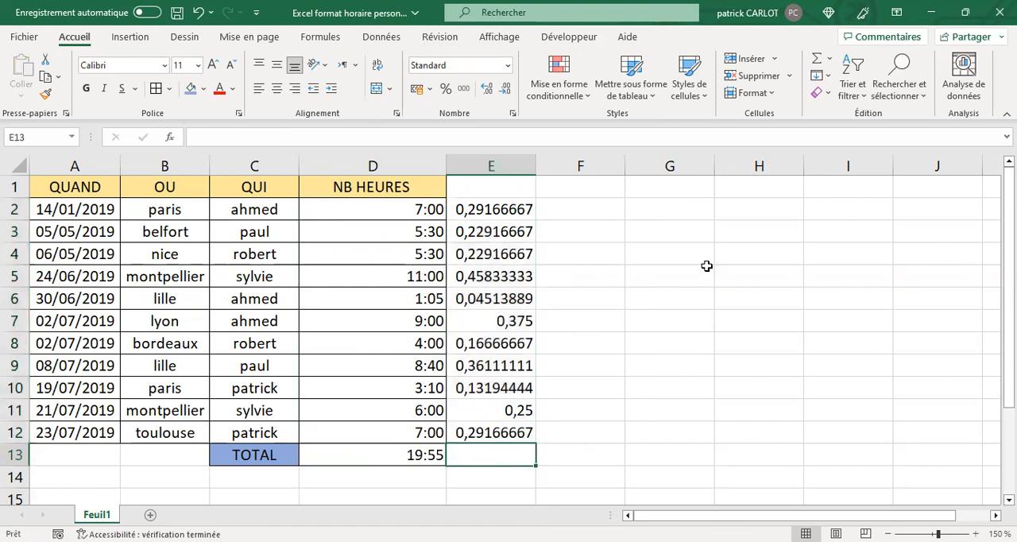
pyautogui.click(813, 62)
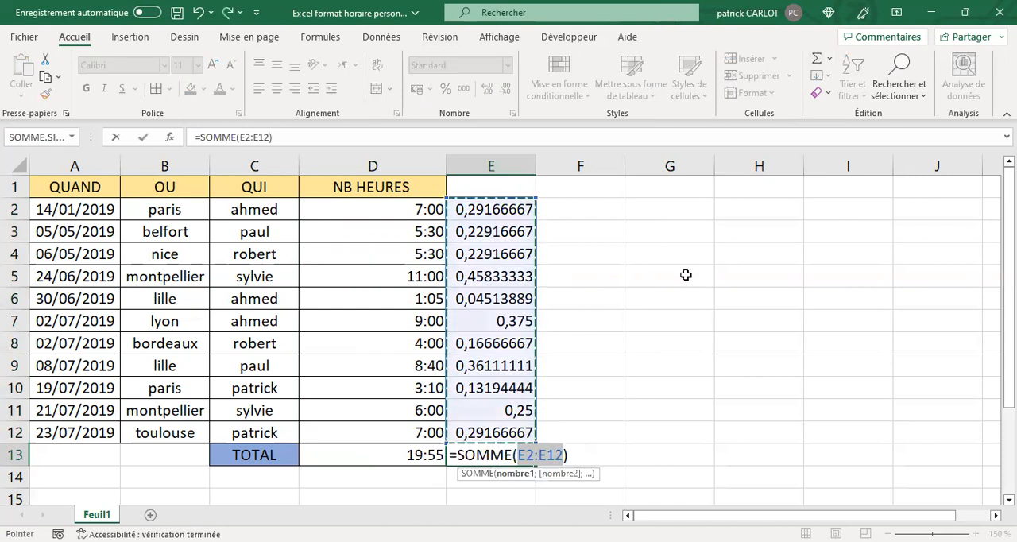
pyautogui.press('Return')
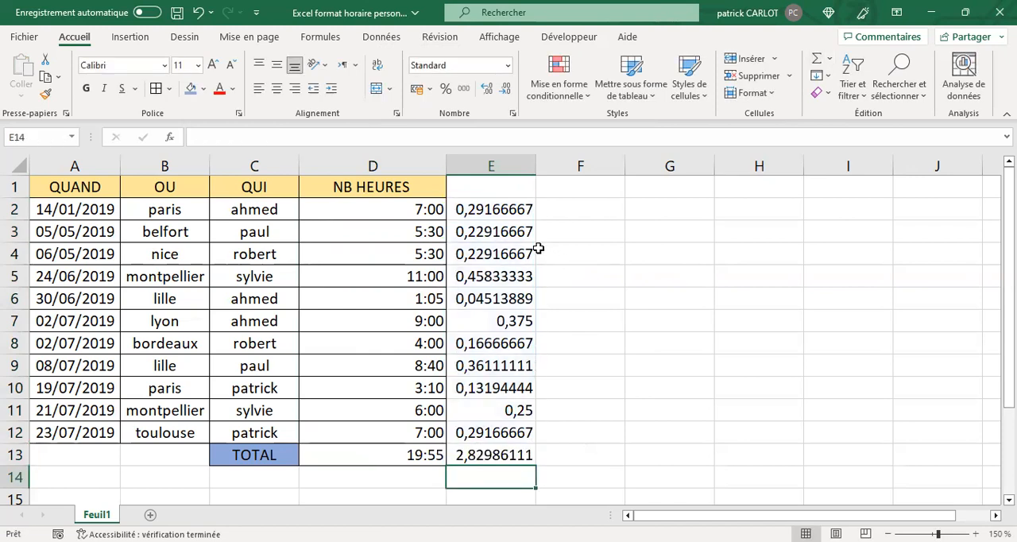
# Enter the formula =E2*24 in cell F2 to convert the decimal value into hours.
pyautogui.click(485, 208)
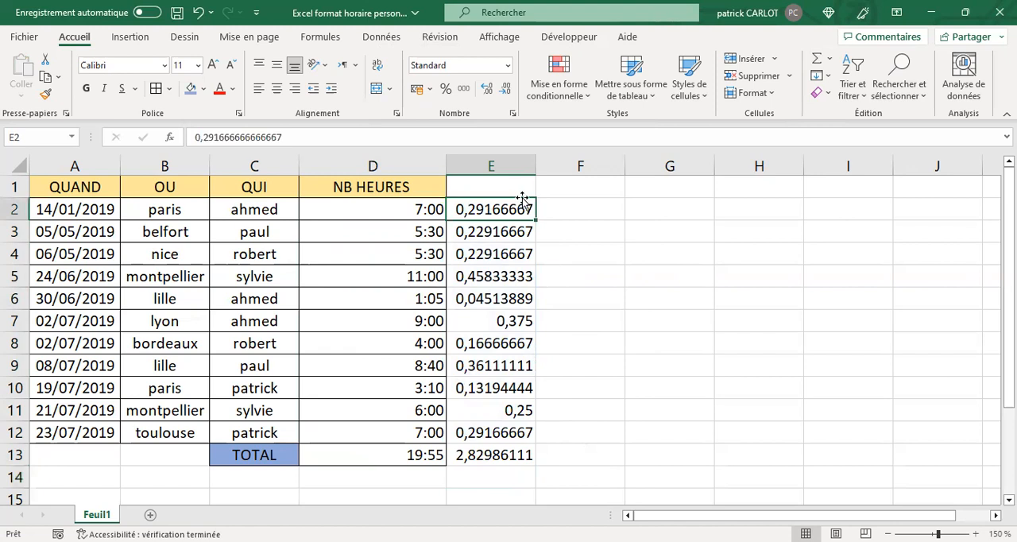
pyautogui.click(579, 211)
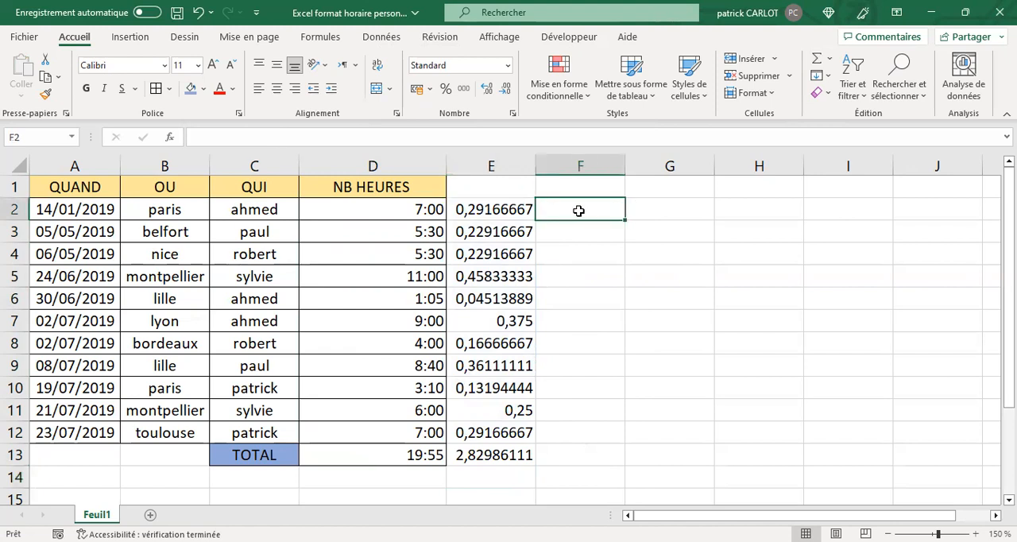
pyautogui.click(209, 136)
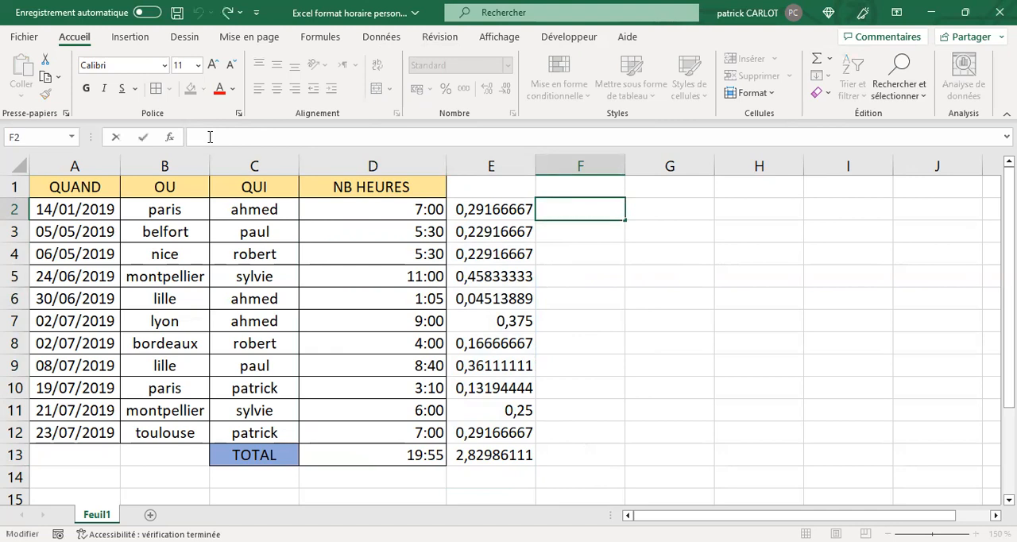
pyautogui.write('+')
pyautogui.press('BackSpace')
pyautogui.write('=')
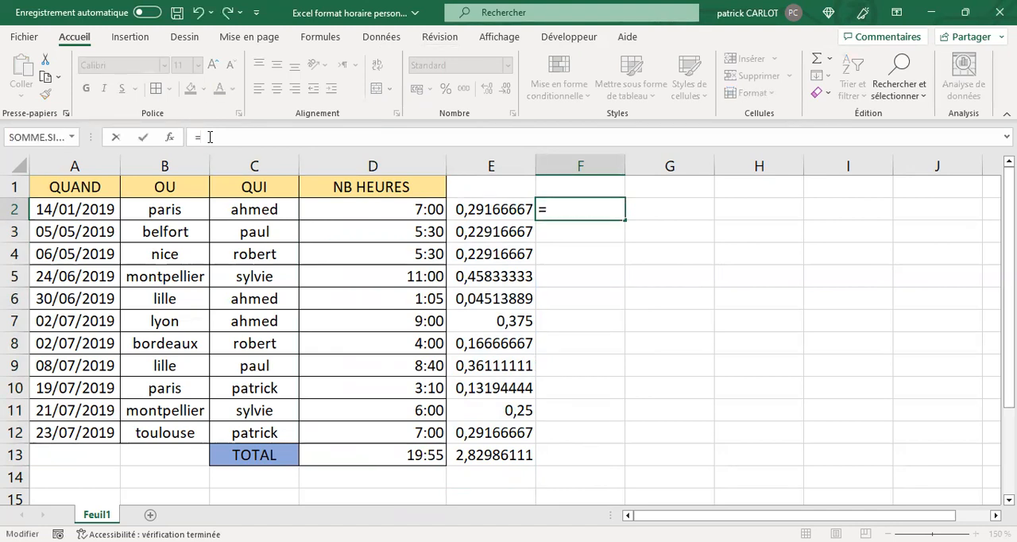
pyautogui.click(496, 208)
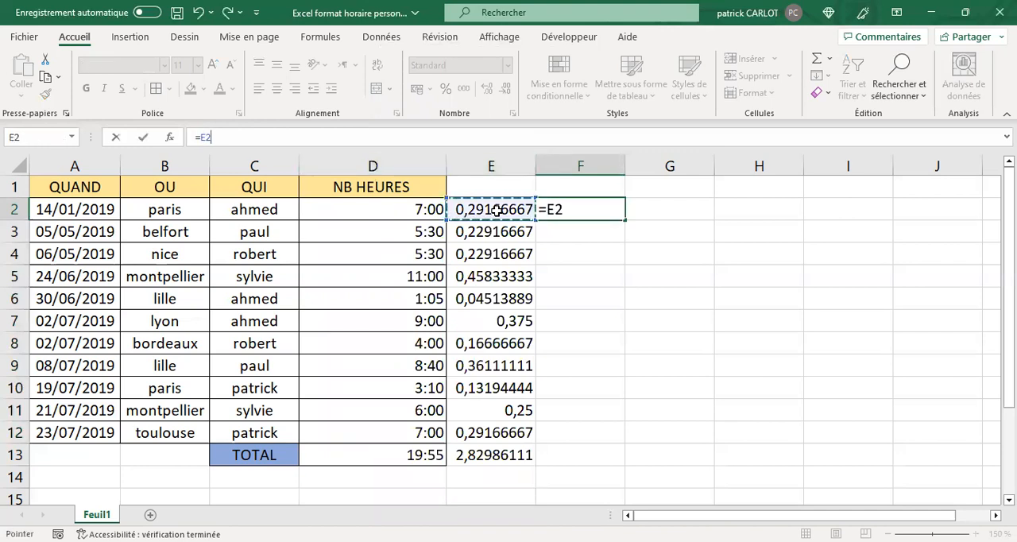
pyautogui.write('*24')
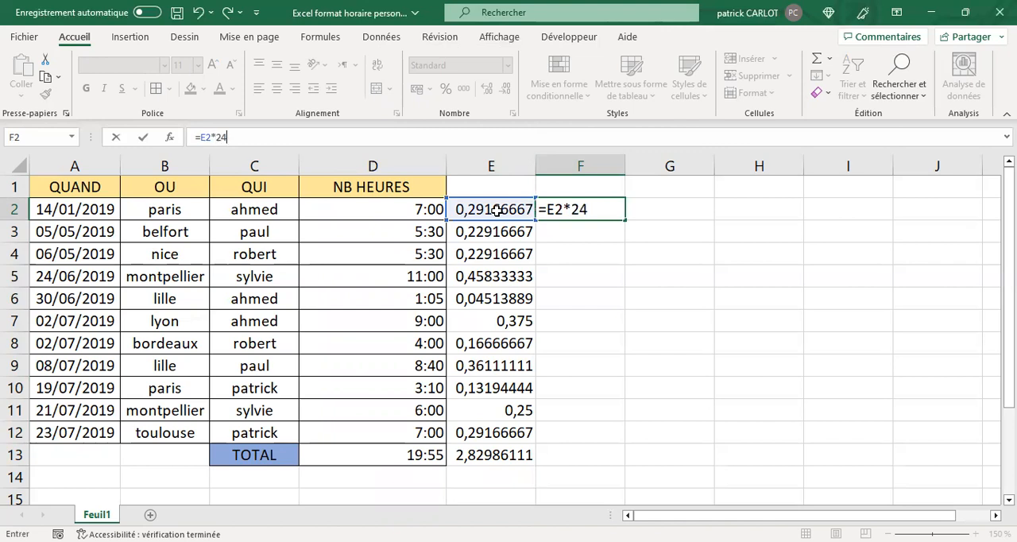
pyautogui.press('Return')
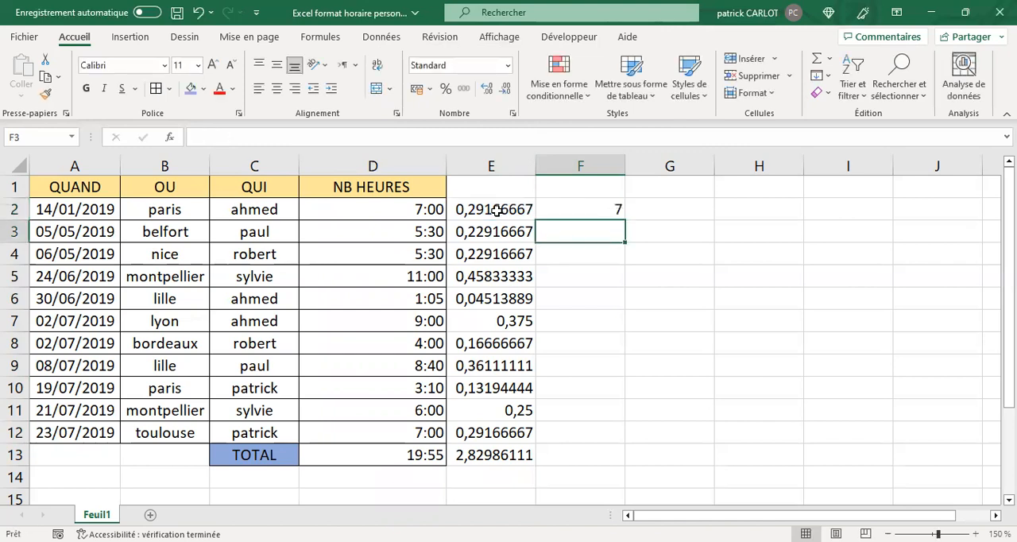
# Fill the F2 formula down to F13 and compare the converted total with the TOTAL cell D13.
pyautogui.click(583, 211)
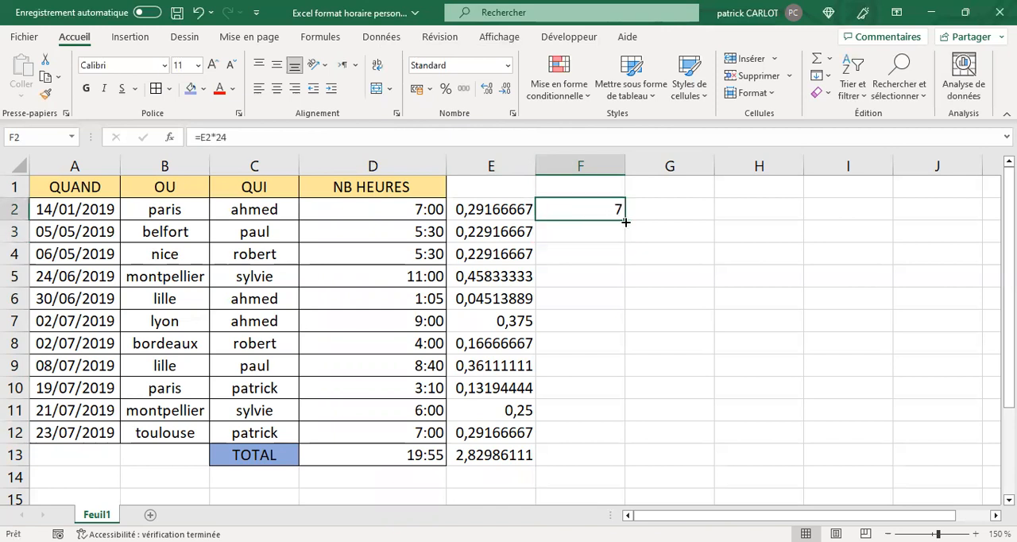
pyautogui.moveTo(623, 221); pyautogui.dragTo(621, 463)
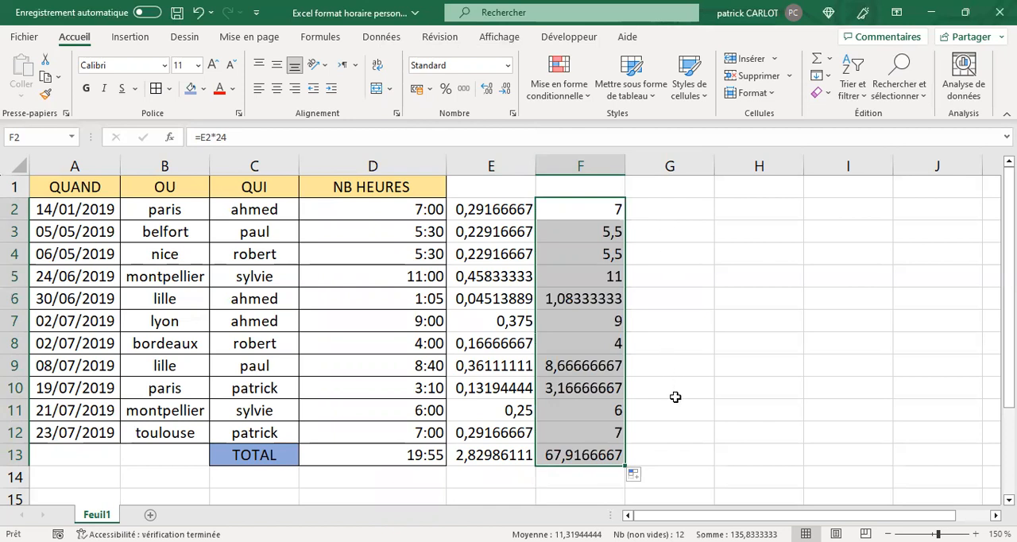
pyautogui.click(594, 459)
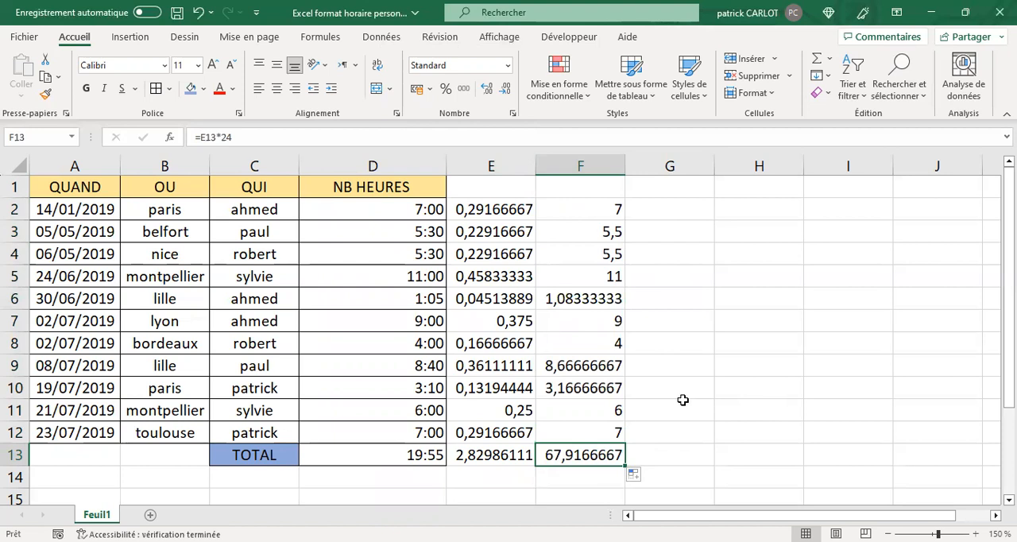
pyautogui.click(398, 454)
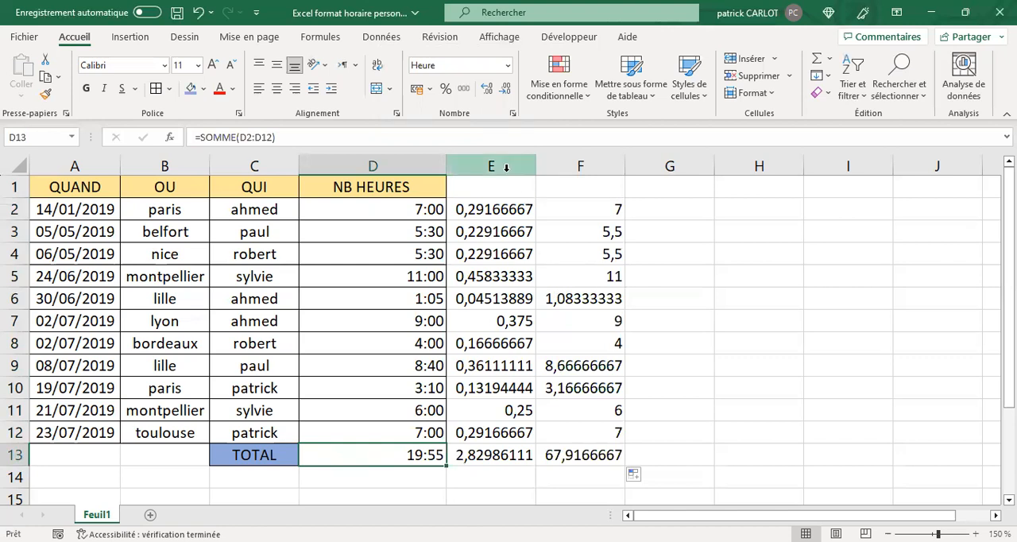
# Delete columns E to G to remove the helper calculations, and select the TOTAL cell D13.
pyautogui.moveTo(506, 165); pyautogui.dragTo(677, 170)
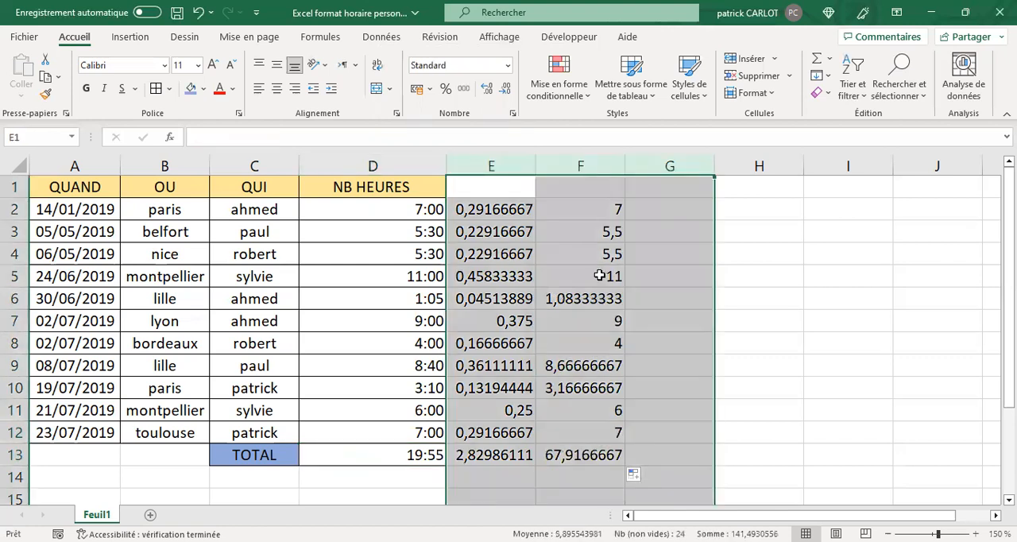
pyautogui.rightClick(600, 275)
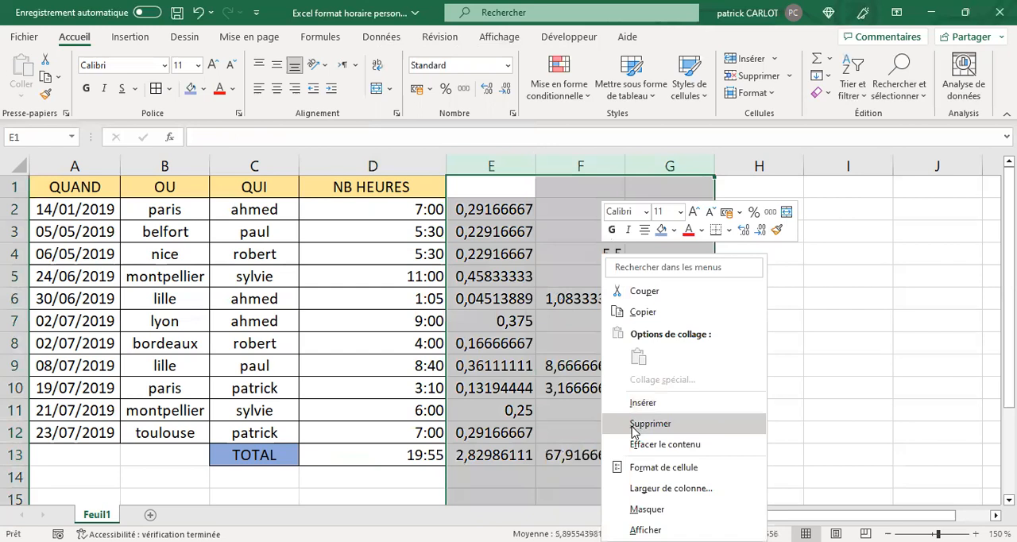
pyautogui.click(633, 430)
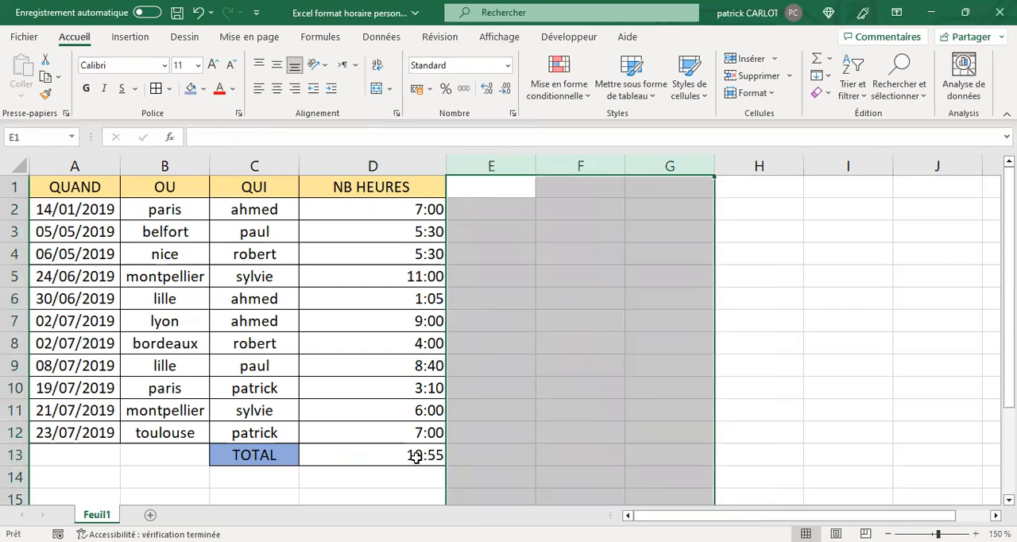
pyautogui.click(416, 458)
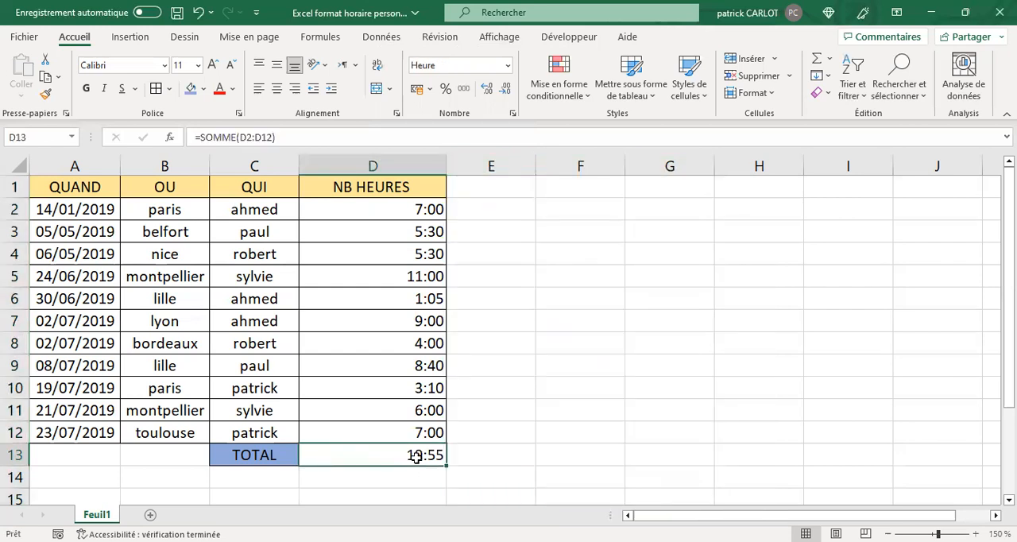
# Open the cell format settings for the TOTAL cell D13, choose the Personnalisée category and clear the existing format code.
pyautogui.rightClick(417, 461)
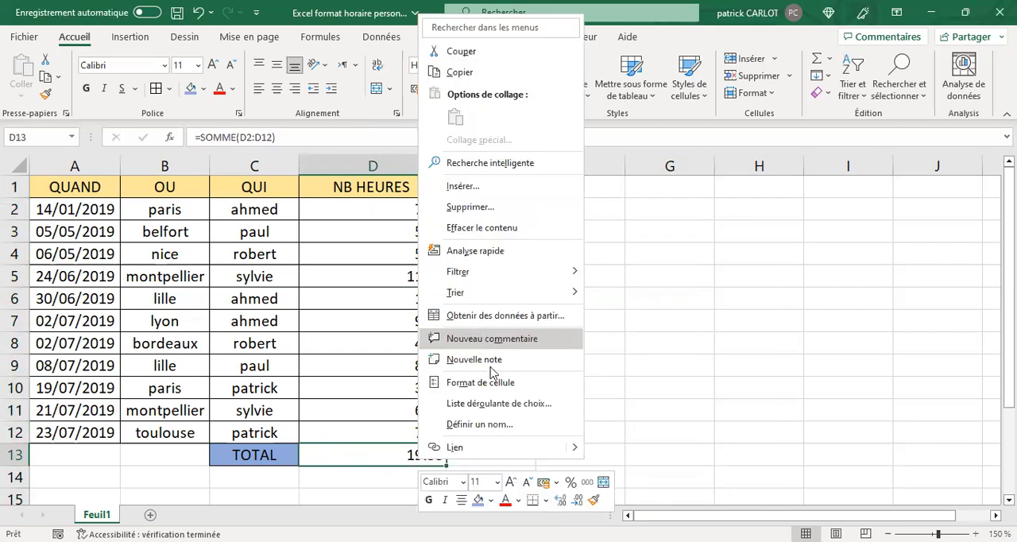
pyautogui.click(494, 384)
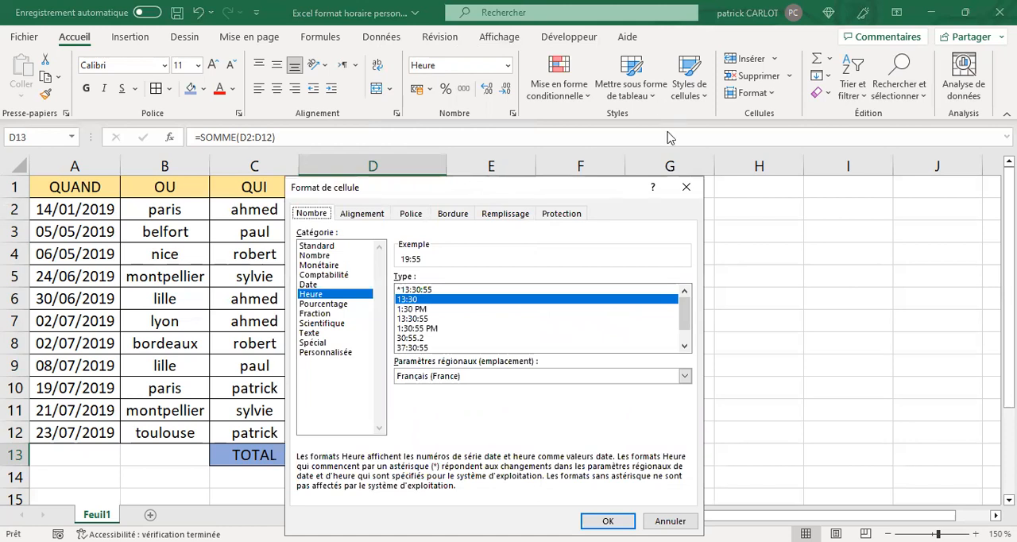
pyautogui.click(506, 267)
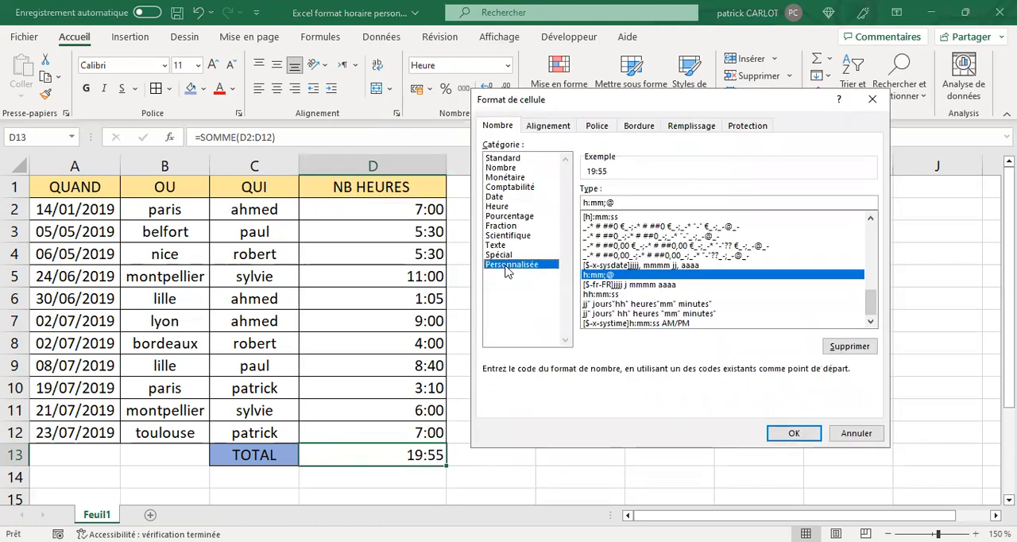
pyautogui.click(618, 201)
pyautogui.press('BackSpace')
pyautogui.press('BackSpace')
pyautogui.press('BackSpace')
pyautogui.press('BackSpace')
pyautogui.press('BackSpace')
pyautogui.press('BackSpace')
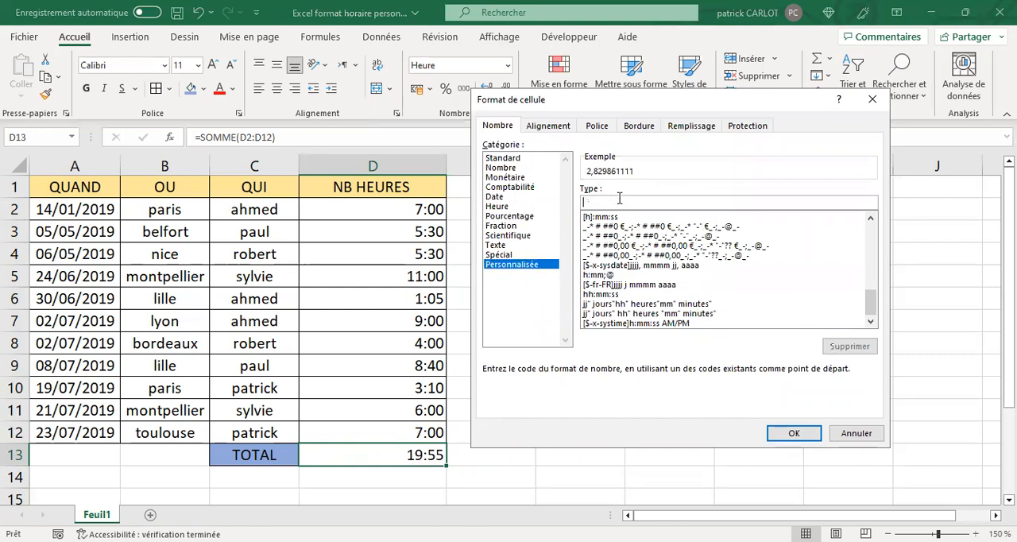
# Enter the days and hours part of D13's custom format code as jj" jours "hh.
pyautogui.write('jj')
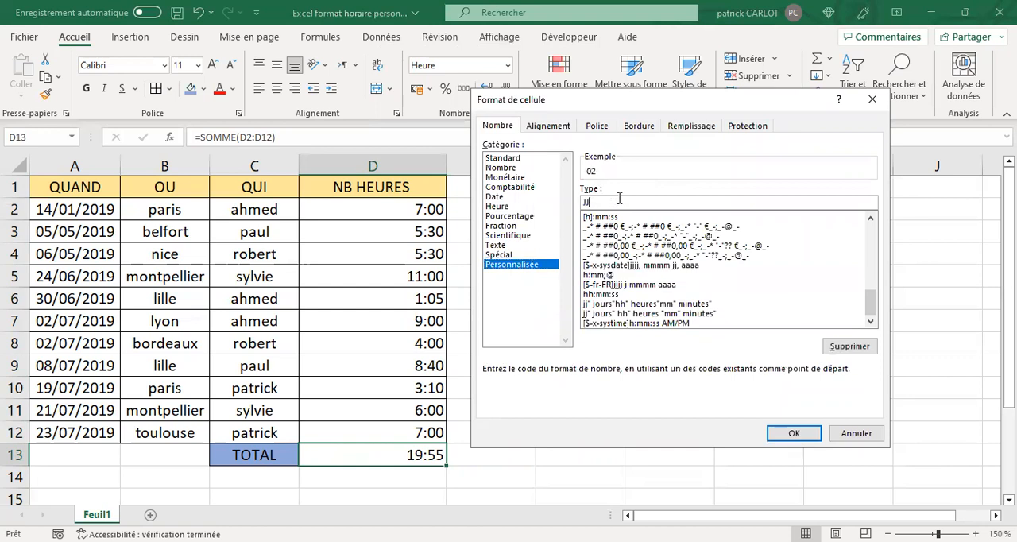
pyautogui.press('BackSpace')
pyautogui.press('BackSpace')
pyautogui.write('jj" jours"')
pyautogui.press('BackSpace')
pyautogui.write('hh')
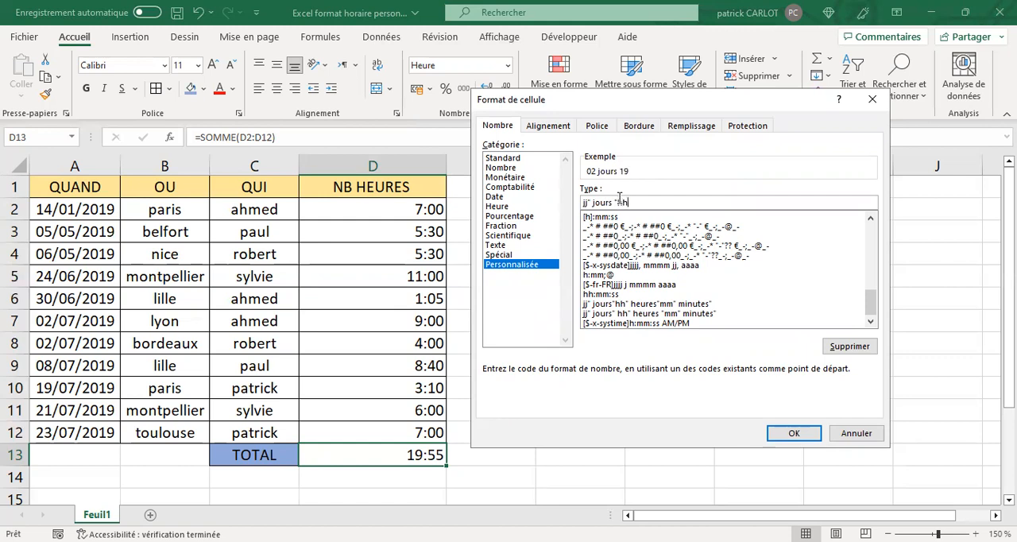
pyautogui.write('"')
# Complete D13's custom format code with " heures "mm" minutes" and autofit the width of column D.
pyautogui.write('heures')
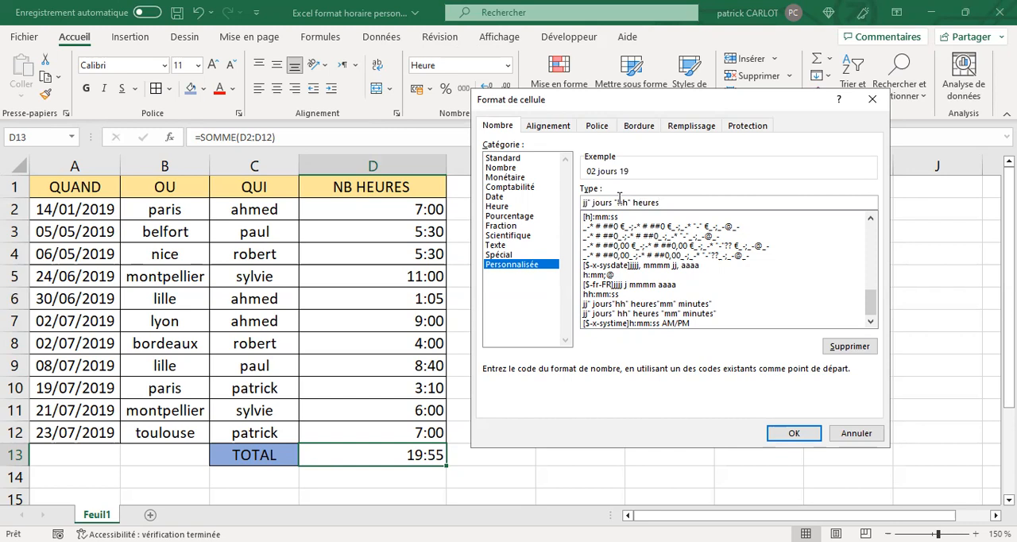
pyautogui.write('"')
pyautogui.press('BackSpace')
pyautogui.write('"mm" minutes"')
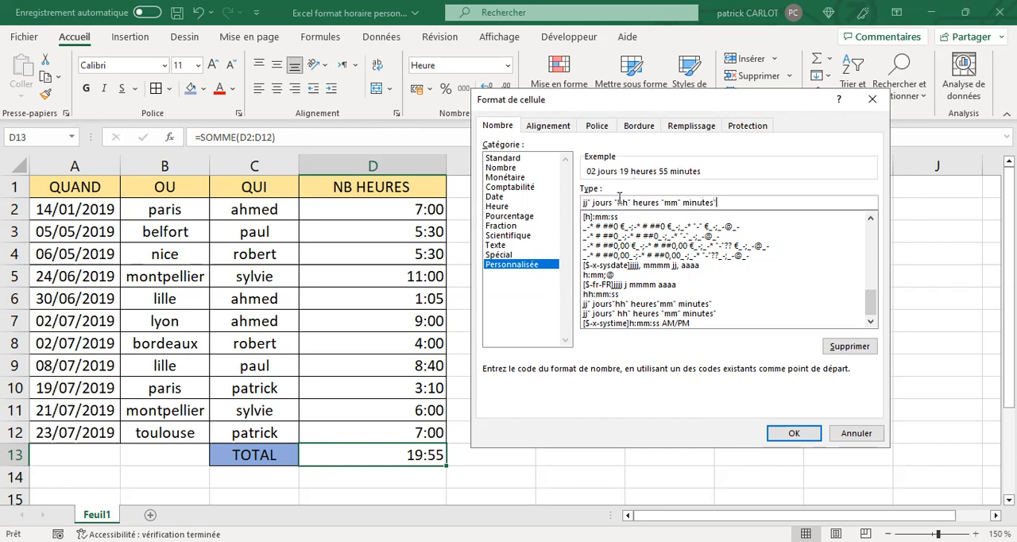
pyautogui.click(786, 432)
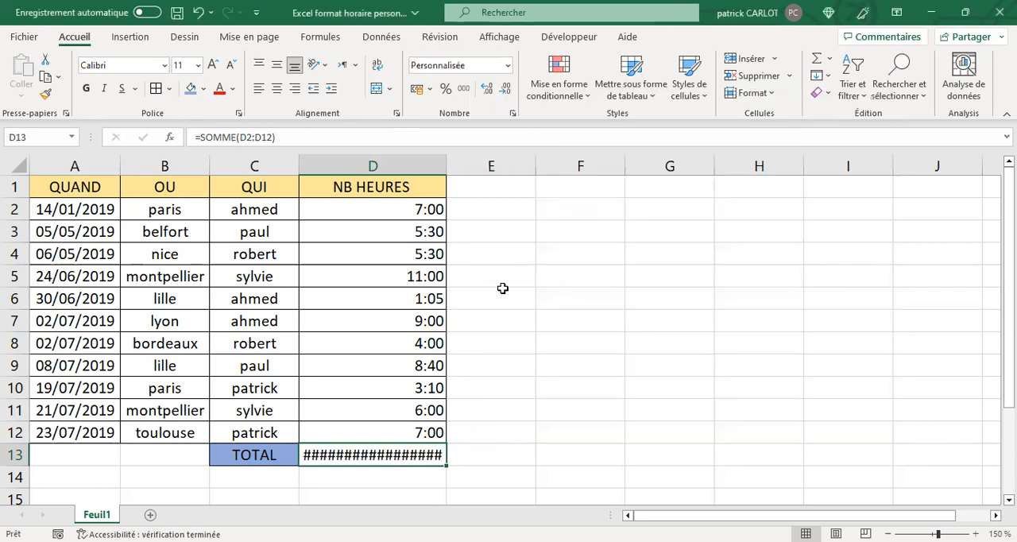
pyautogui.doubleClick(446, 161)
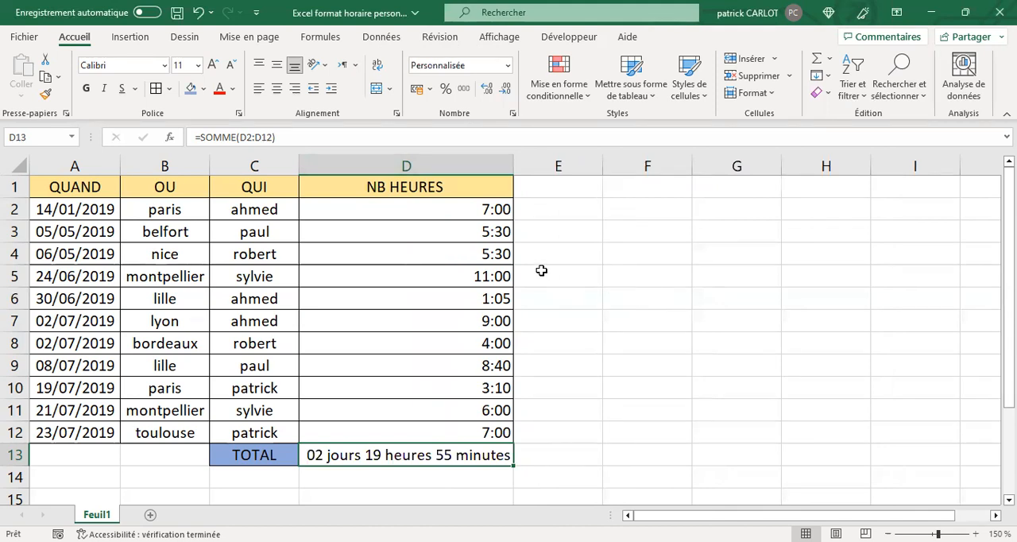
# Change the worked hours in cell D8, on the bordeaux row, to 7:45.
pyautogui.click(456, 349)
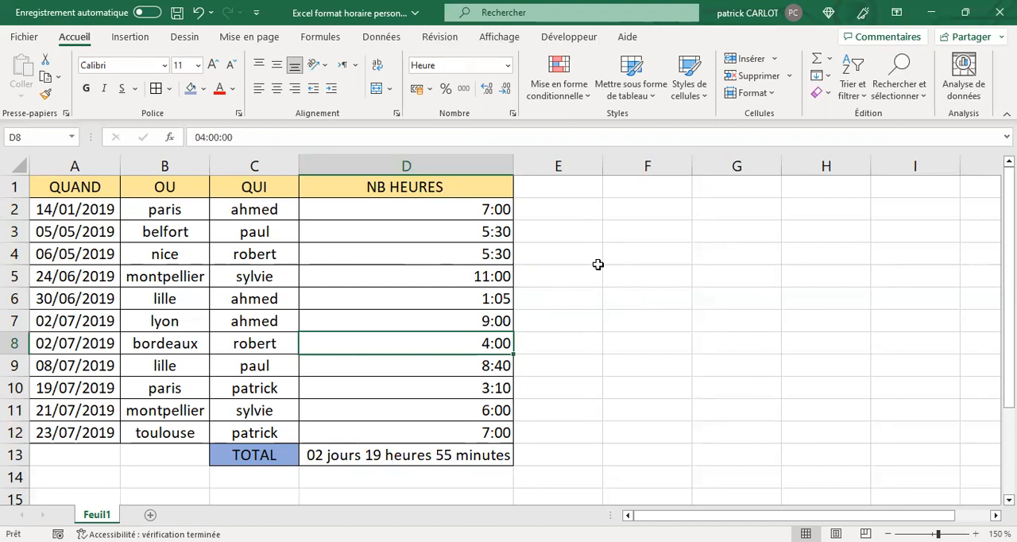
pyautogui.write('7:45')
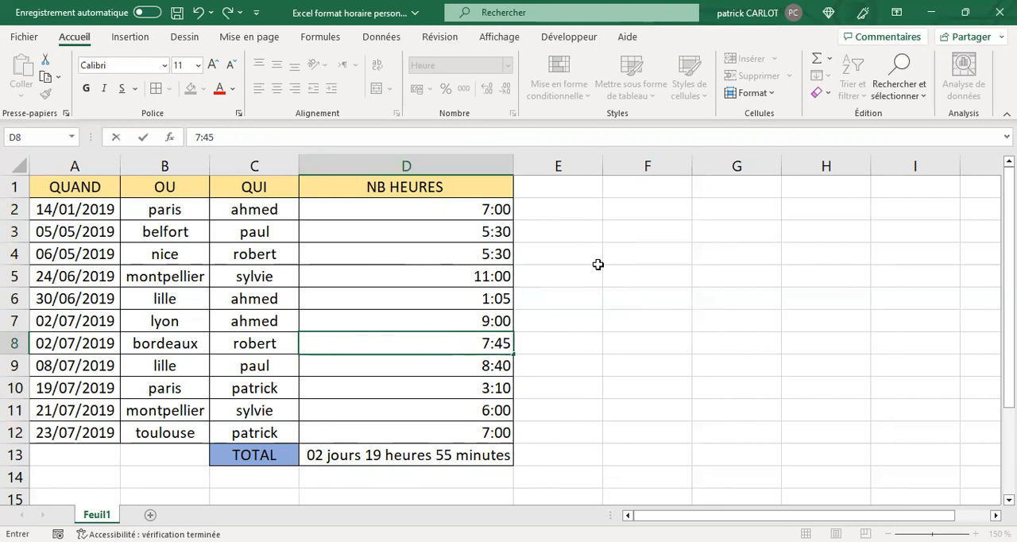
pyautogui.press('Return')
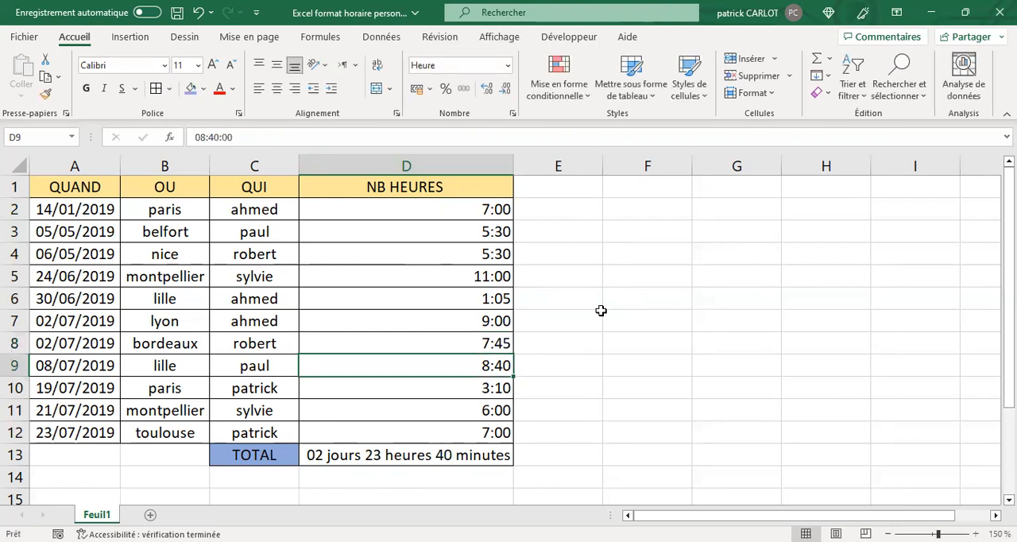